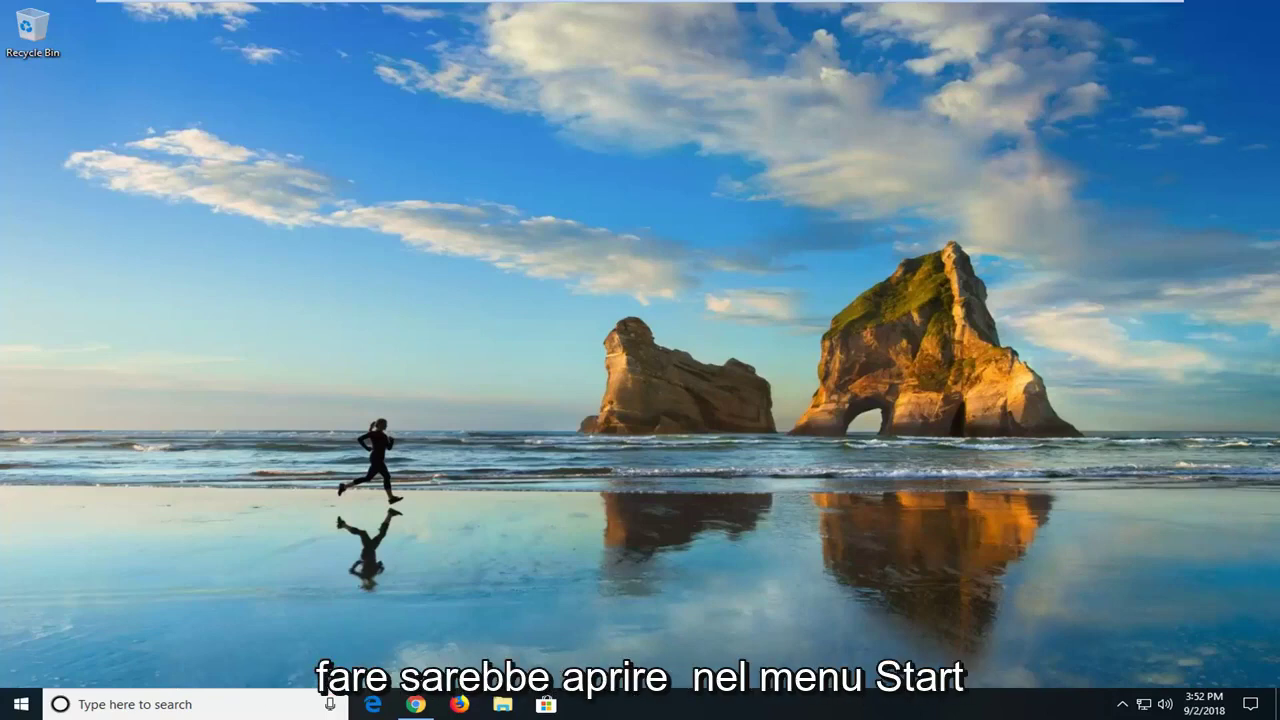
# Step: Open Control Panel in Large icons view, then Power Options, and edit the Balanced plan's settings
pyautogui.click(13, 712)
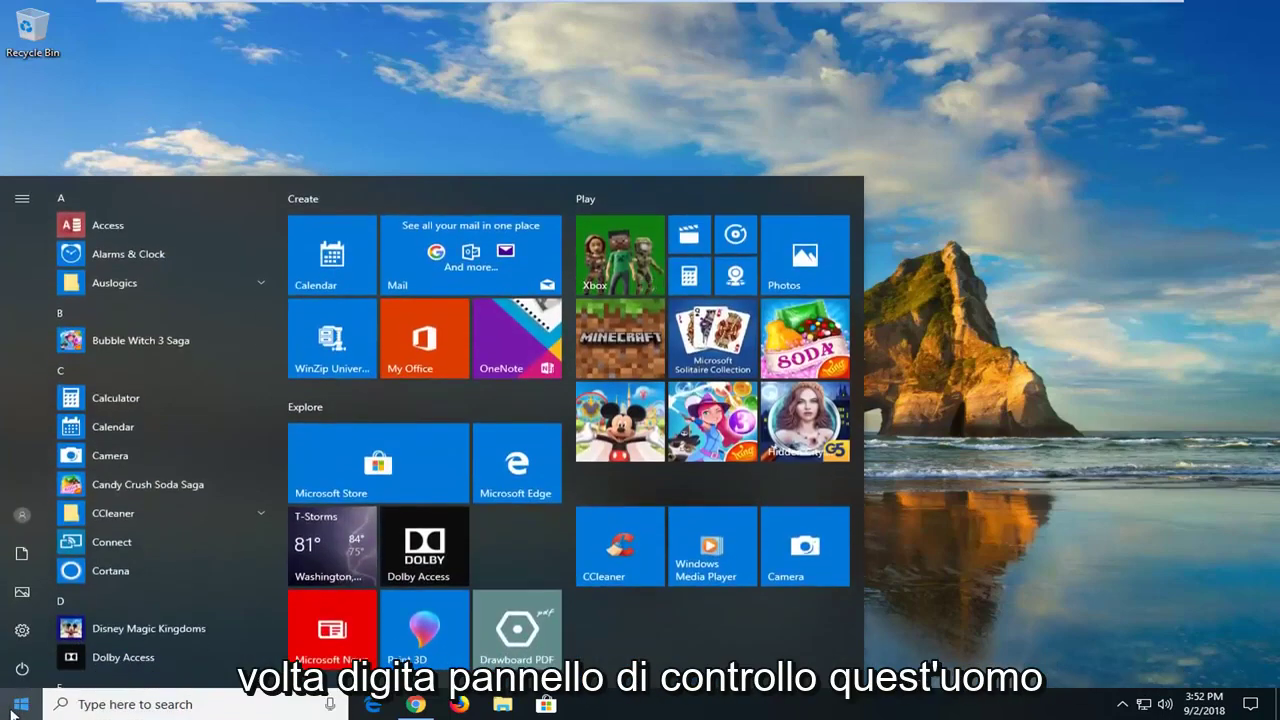
pyautogui.write('control panel')
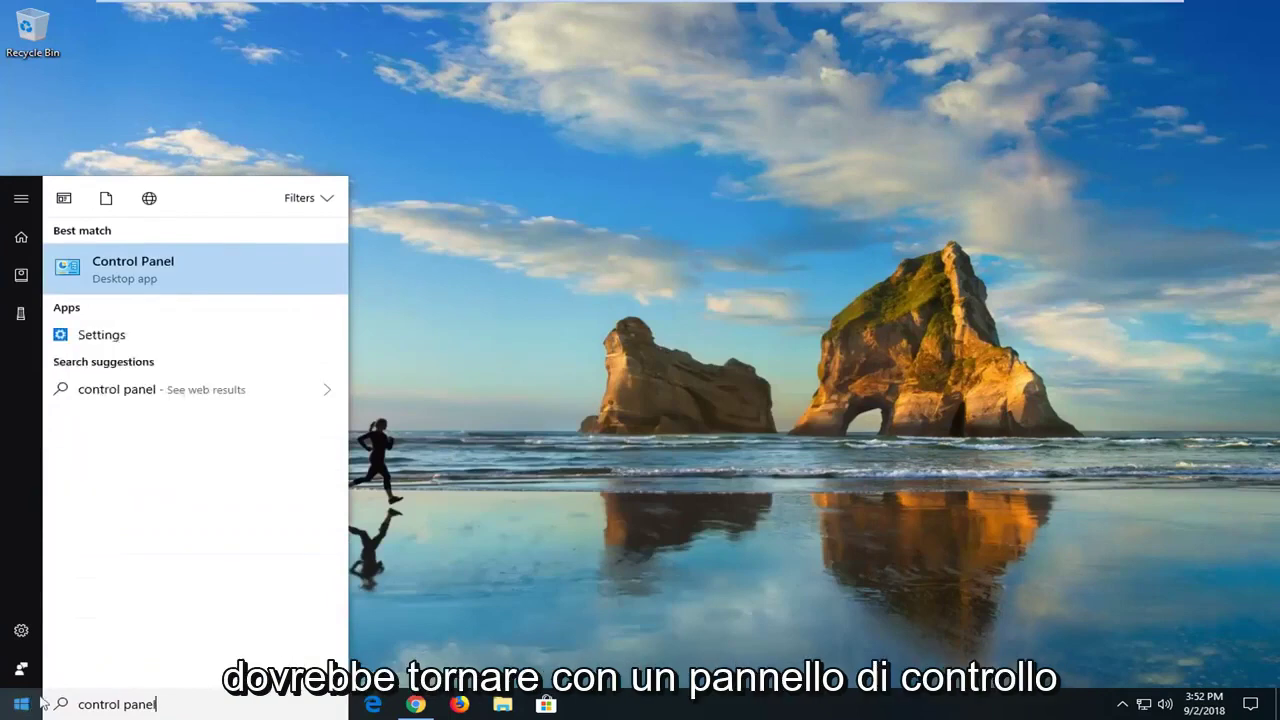
pyautogui.click(114, 276)
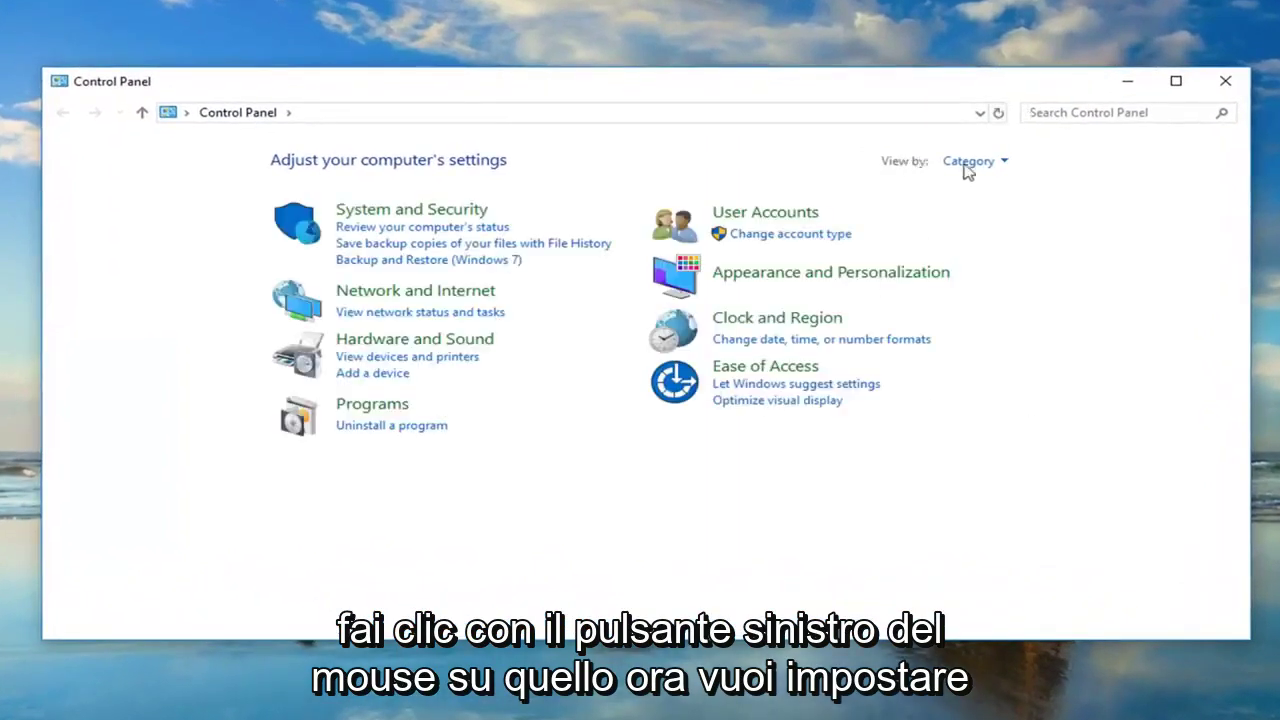
pyautogui.click(977, 167)
pyautogui.click(976, 214)
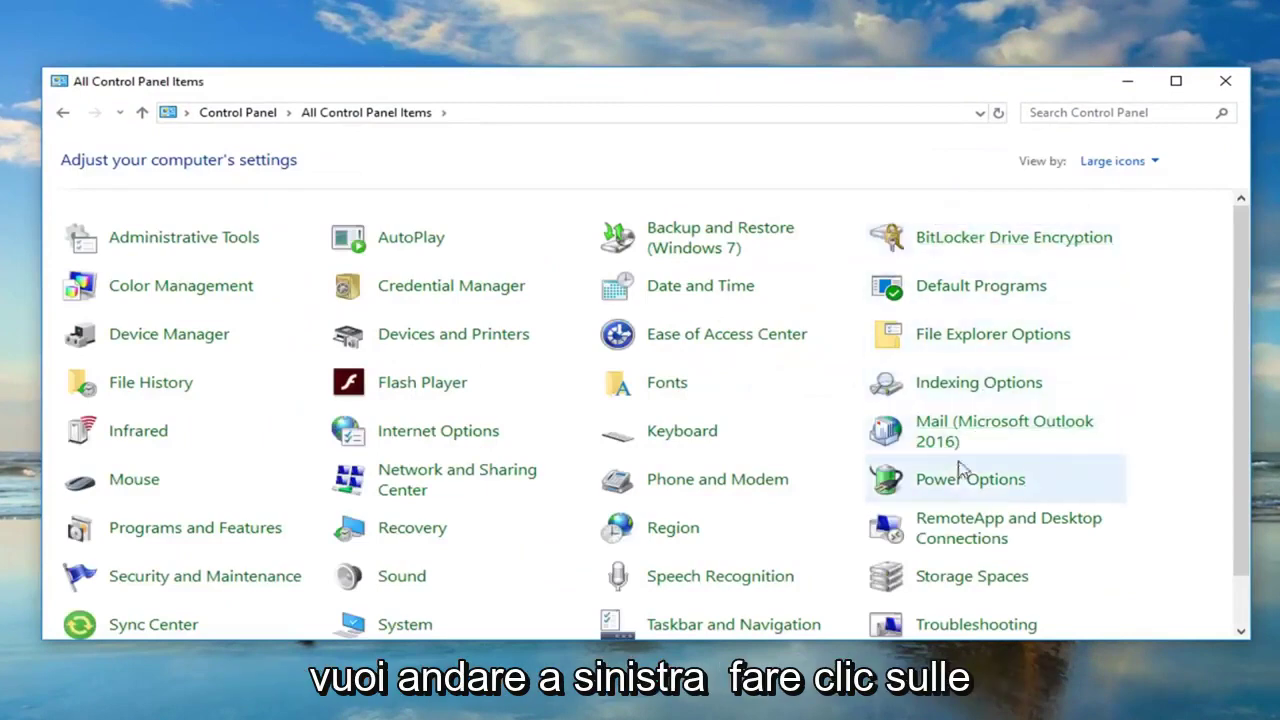
pyautogui.click(958, 484)
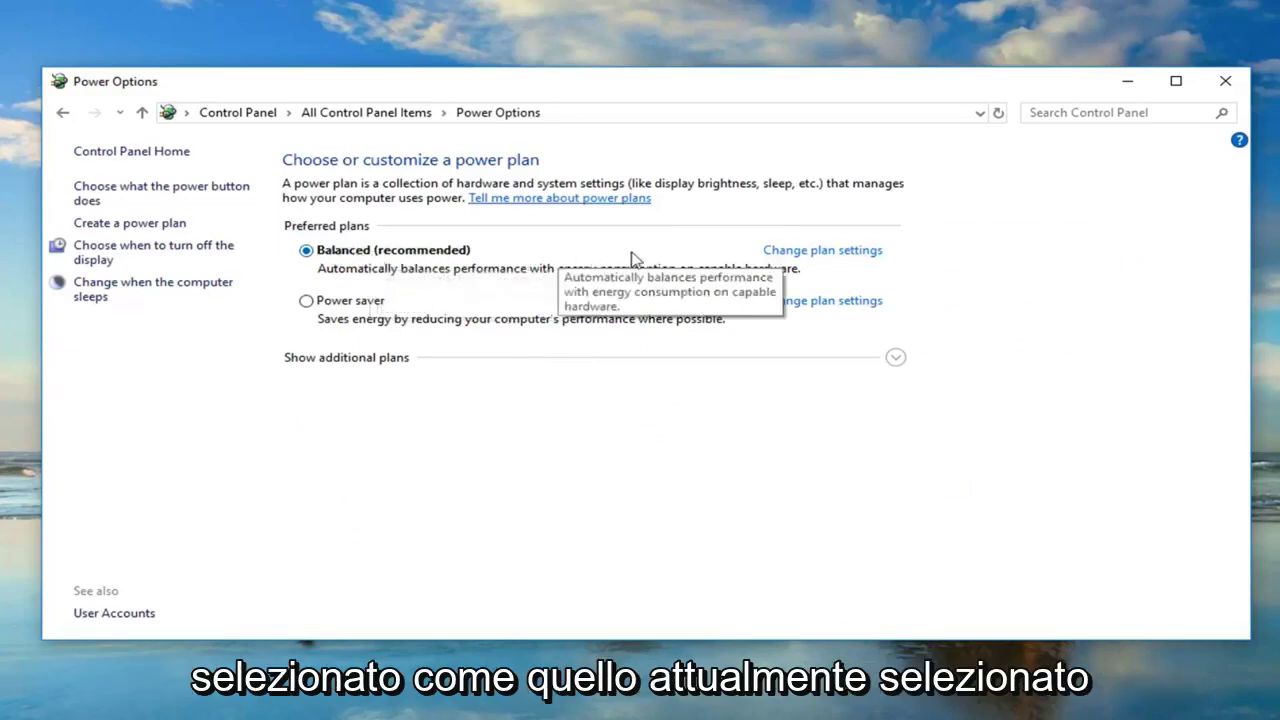
pyautogui.click(822, 253)
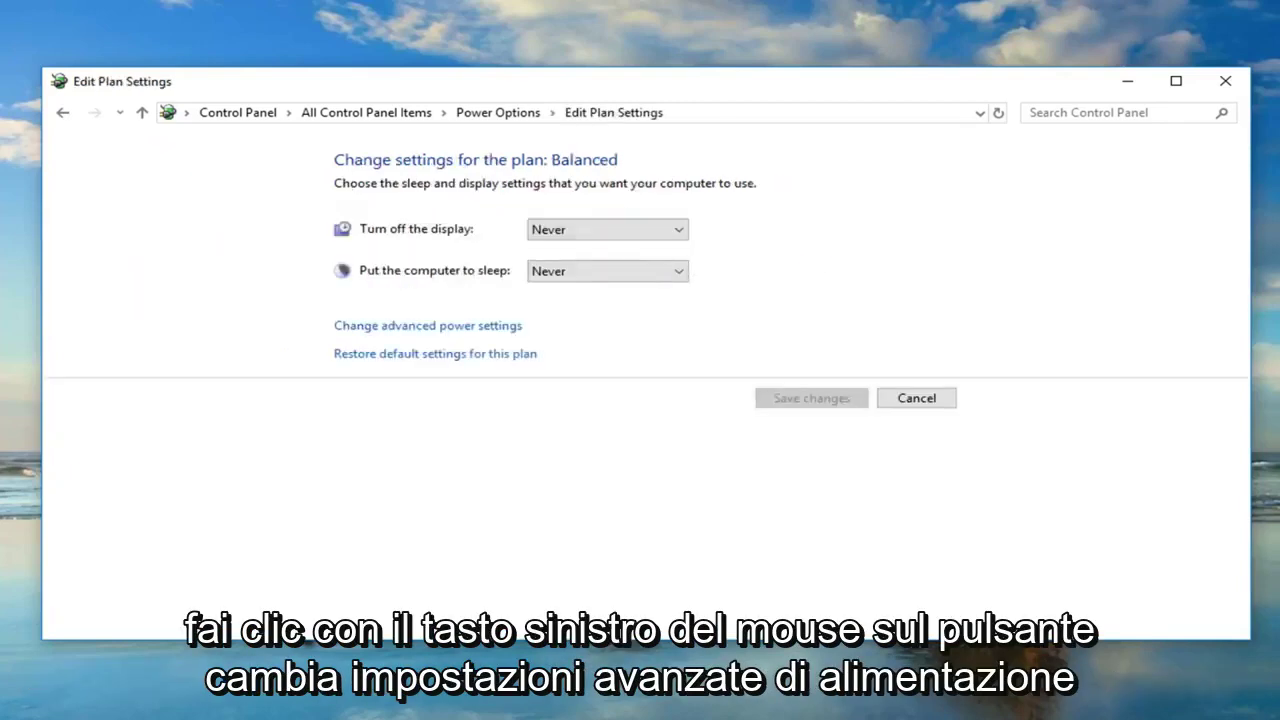
# Step: Open the advanced power settings and expand Sleep > Allow wake timers
pyautogui.click(413, 330)
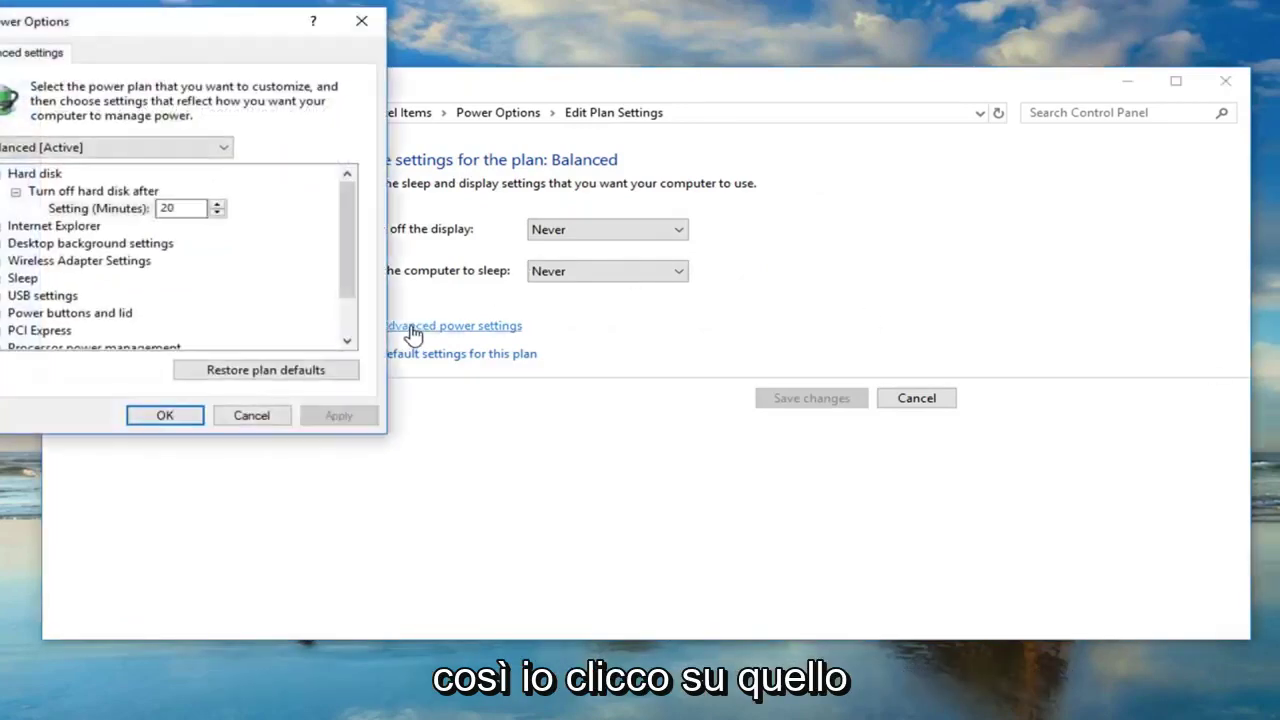
pyautogui.moveTo(180, 34); pyautogui.dragTo(627, 119)
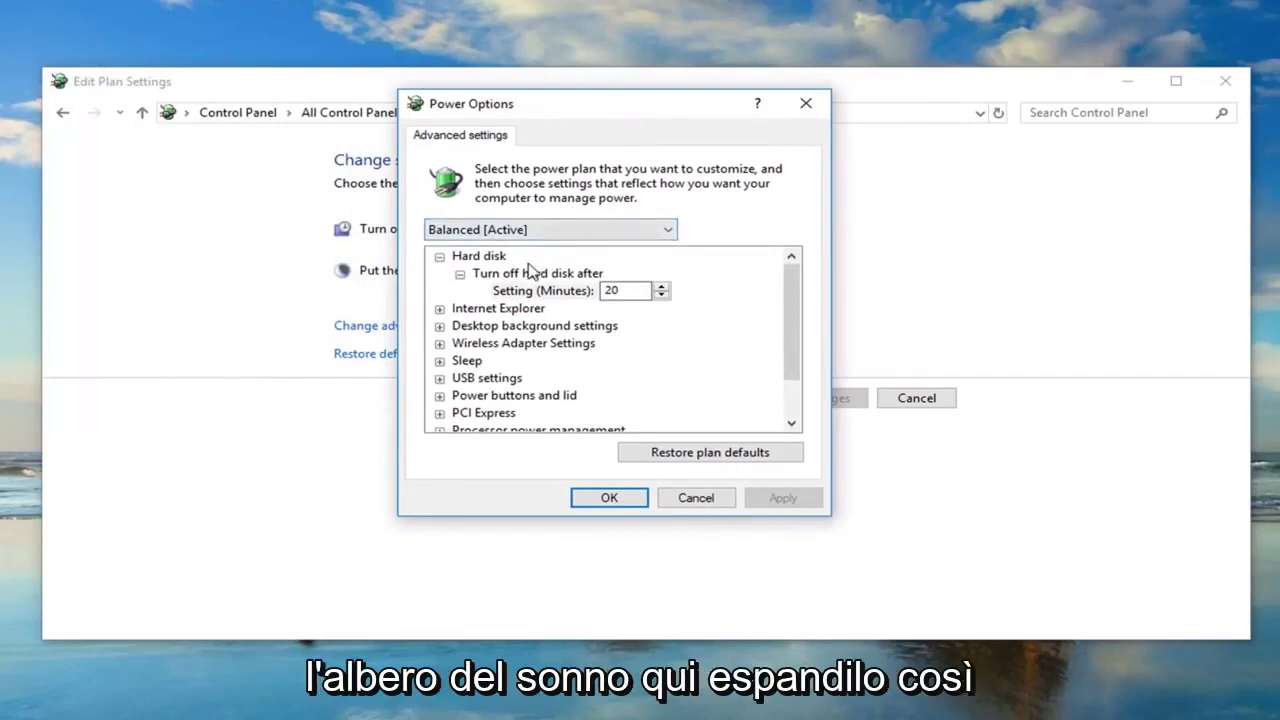
pyautogui.click(471, 362)
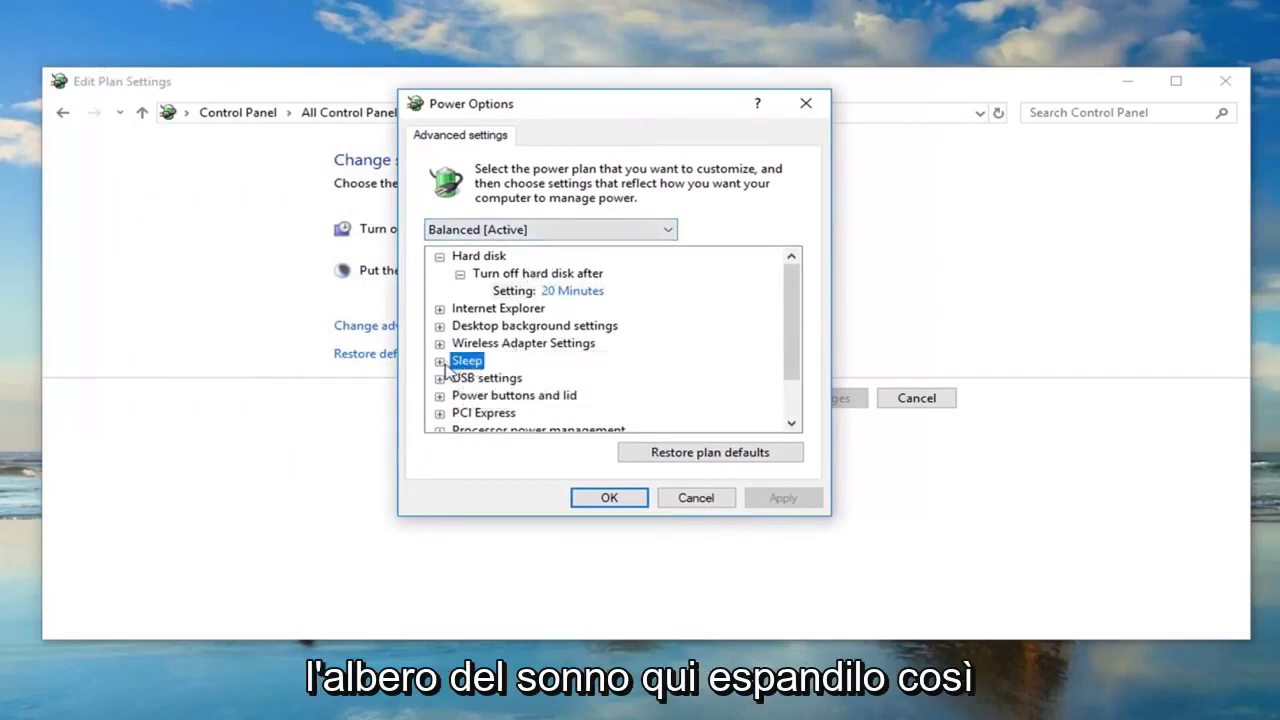
pyautogui.click(440, 362)
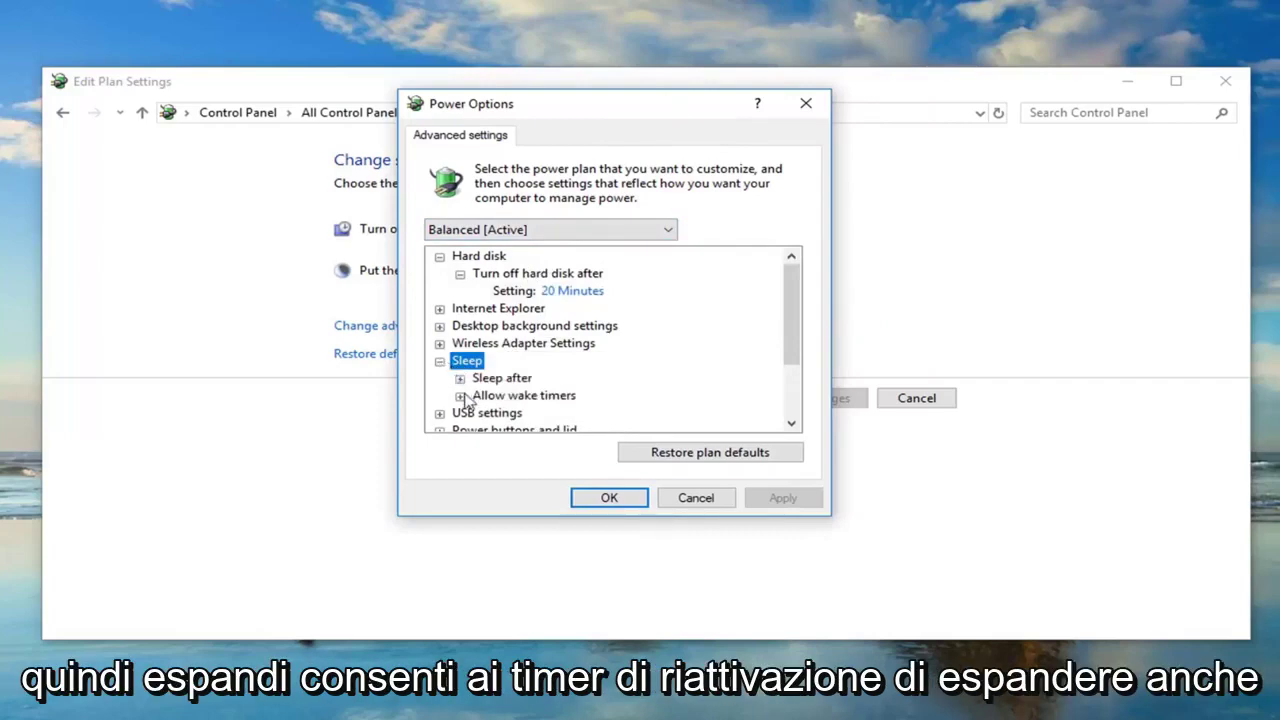
pyautogui.click(566, 398)
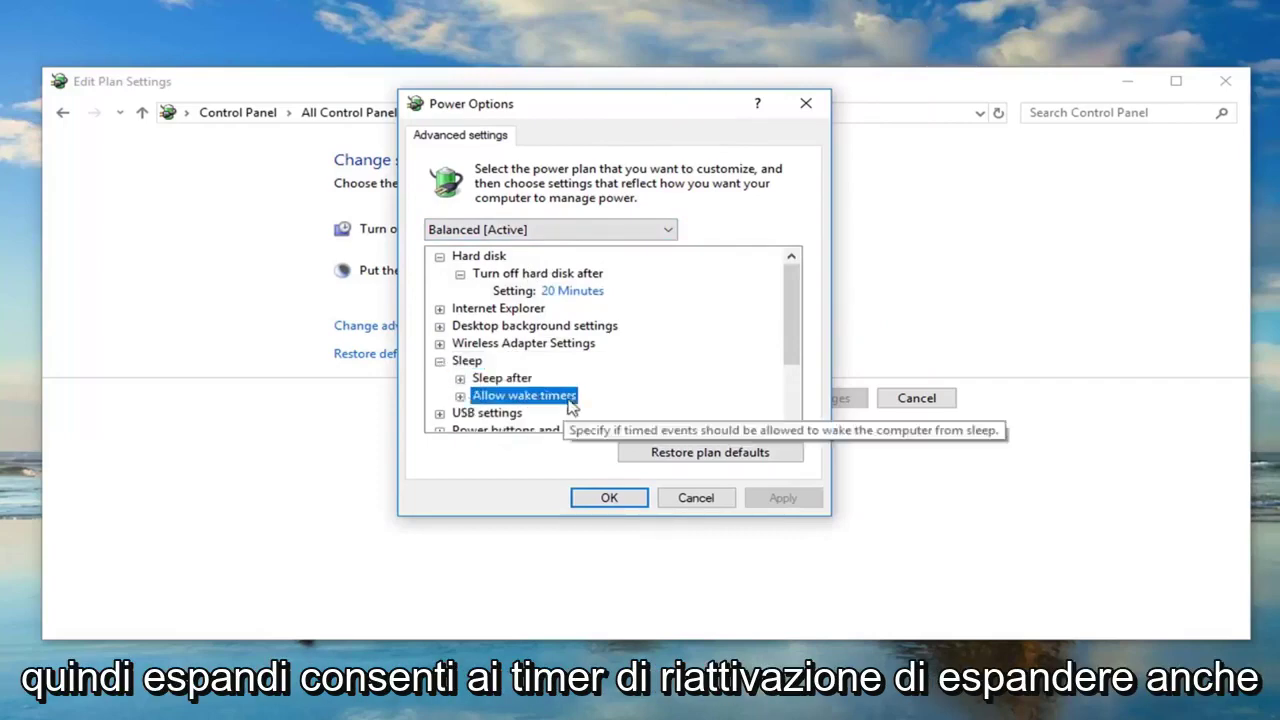
pyautogui.click(460, 398)
pyautogui.scroll(-1, 460, 402)
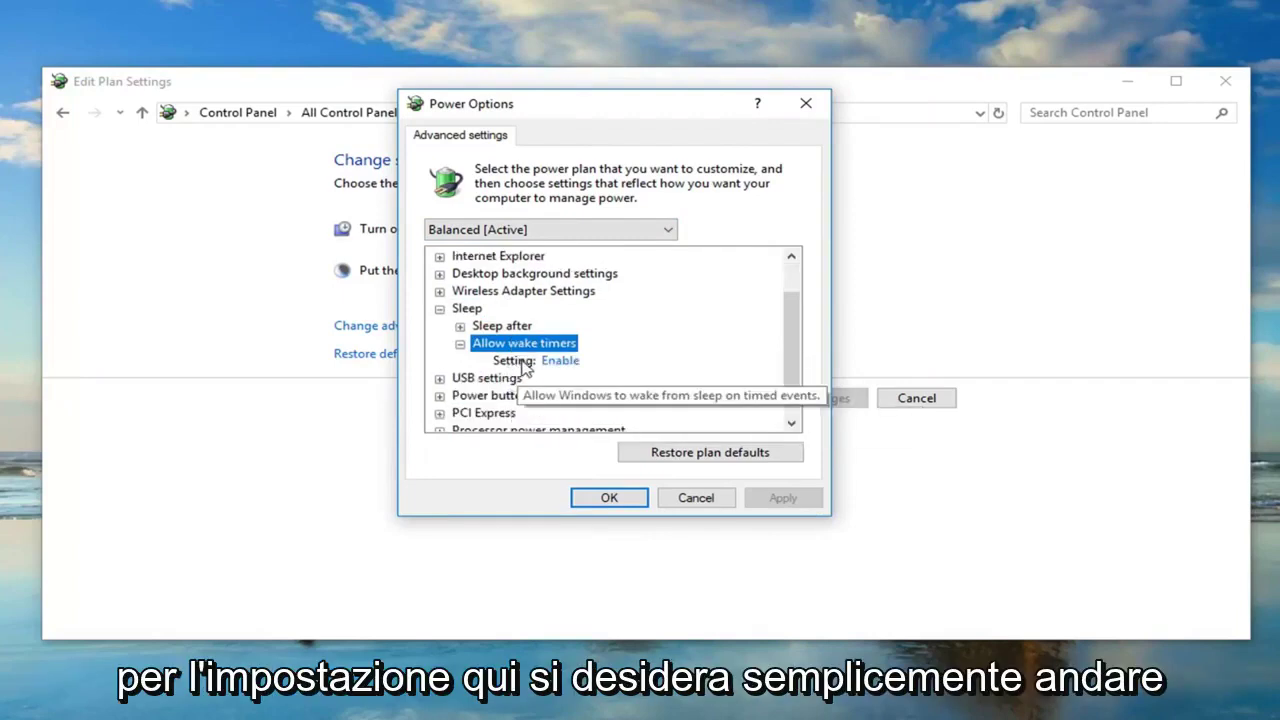
# Step: Set Allow wake timers to Disable, then apply and confirm with OK
pyautogui.click(520, 362)
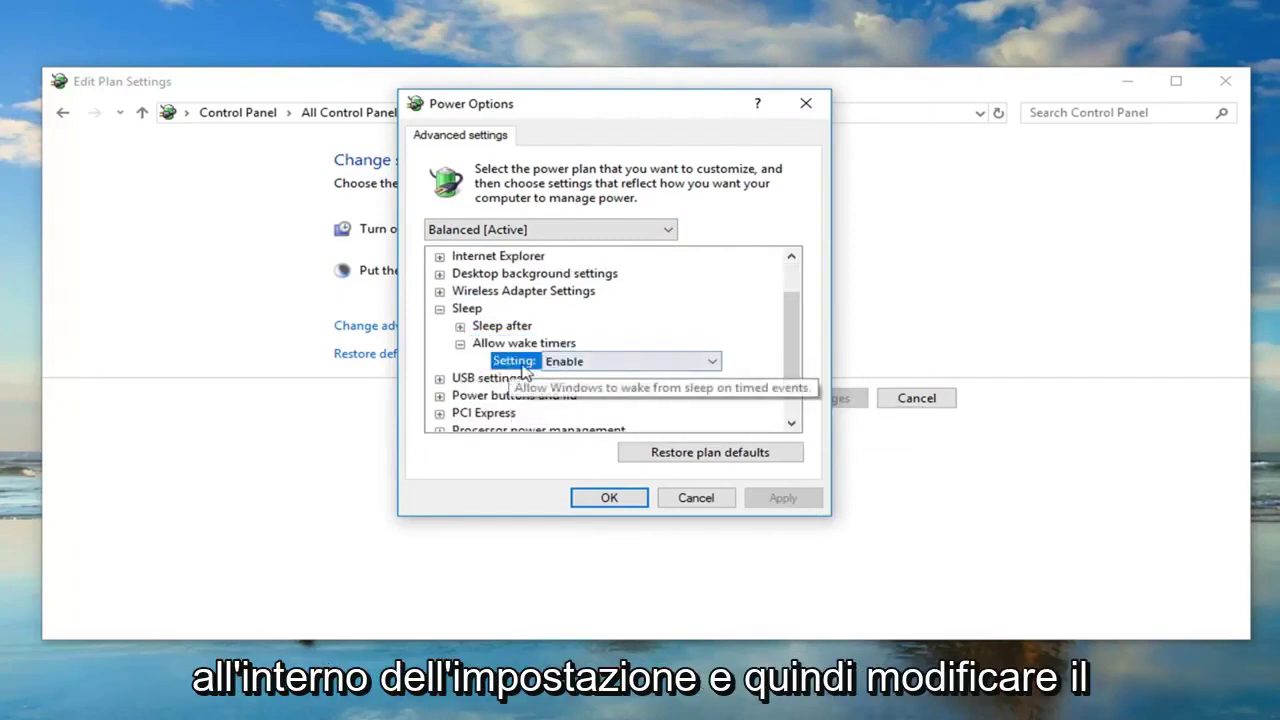
pyautogui.click(695, 370)
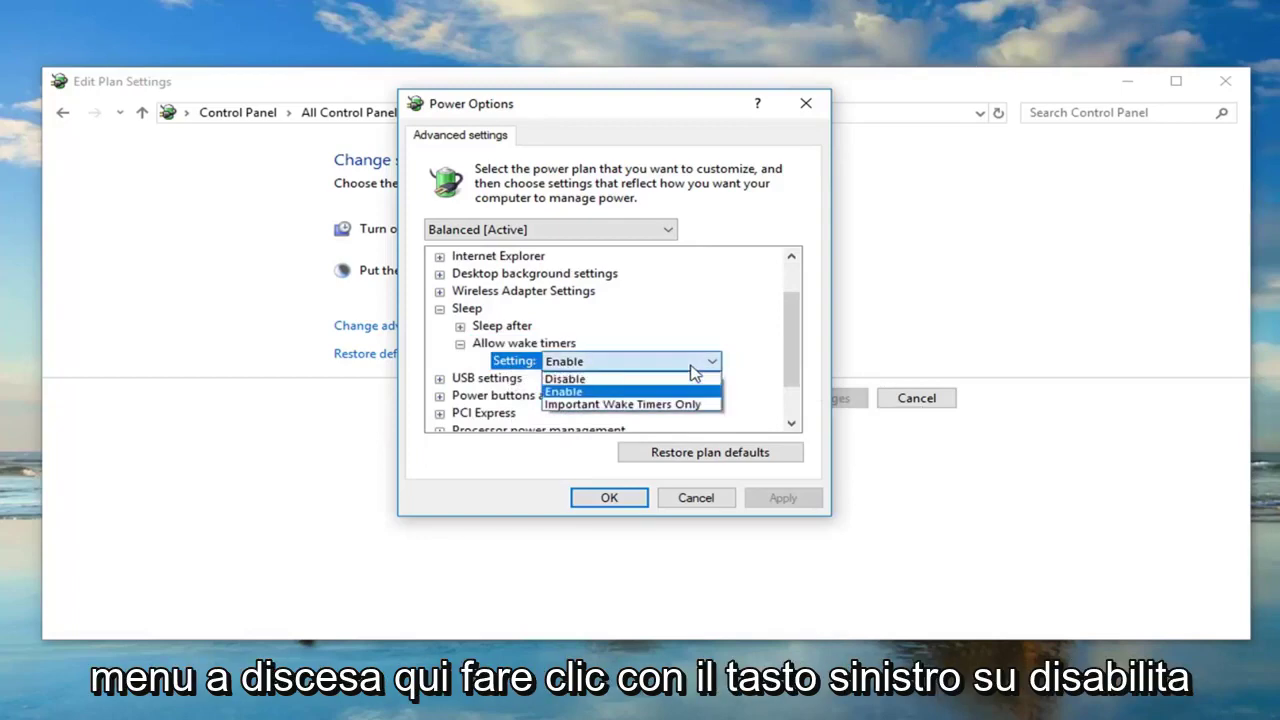
pyautogui.click(566, 379)
pyautogui.click(798, 500)
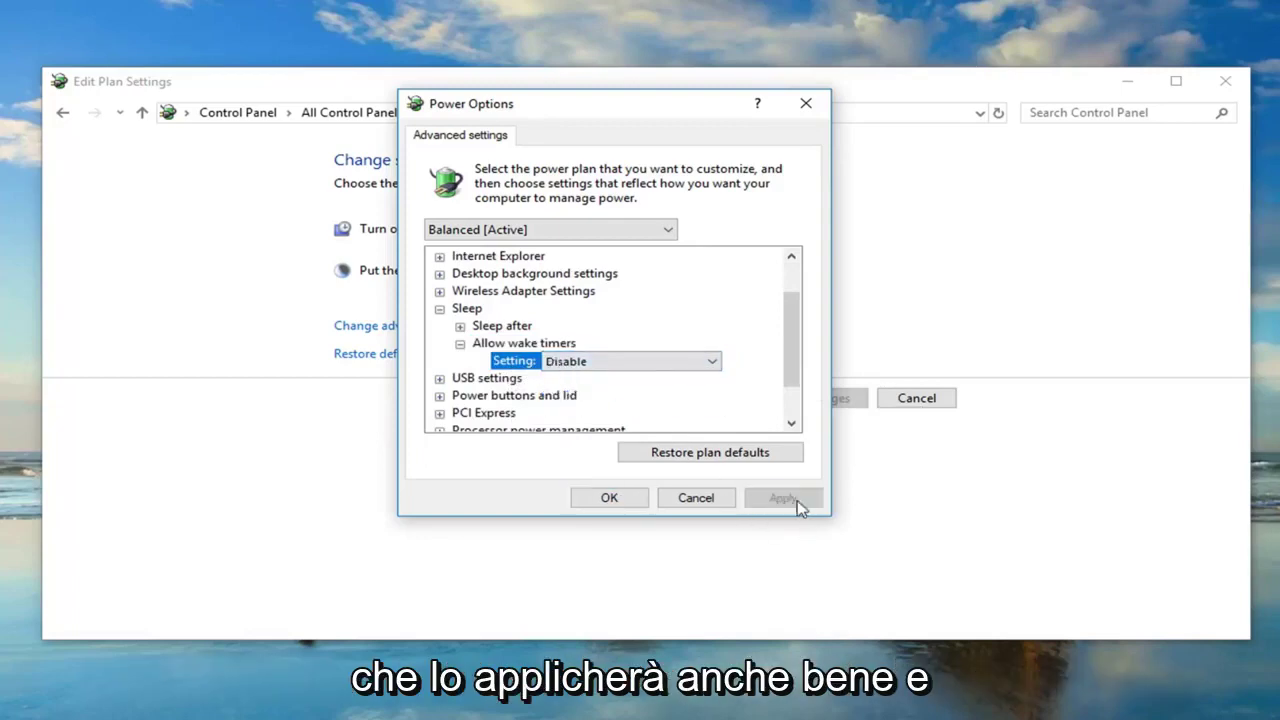
pyautogui.click(614, 500)
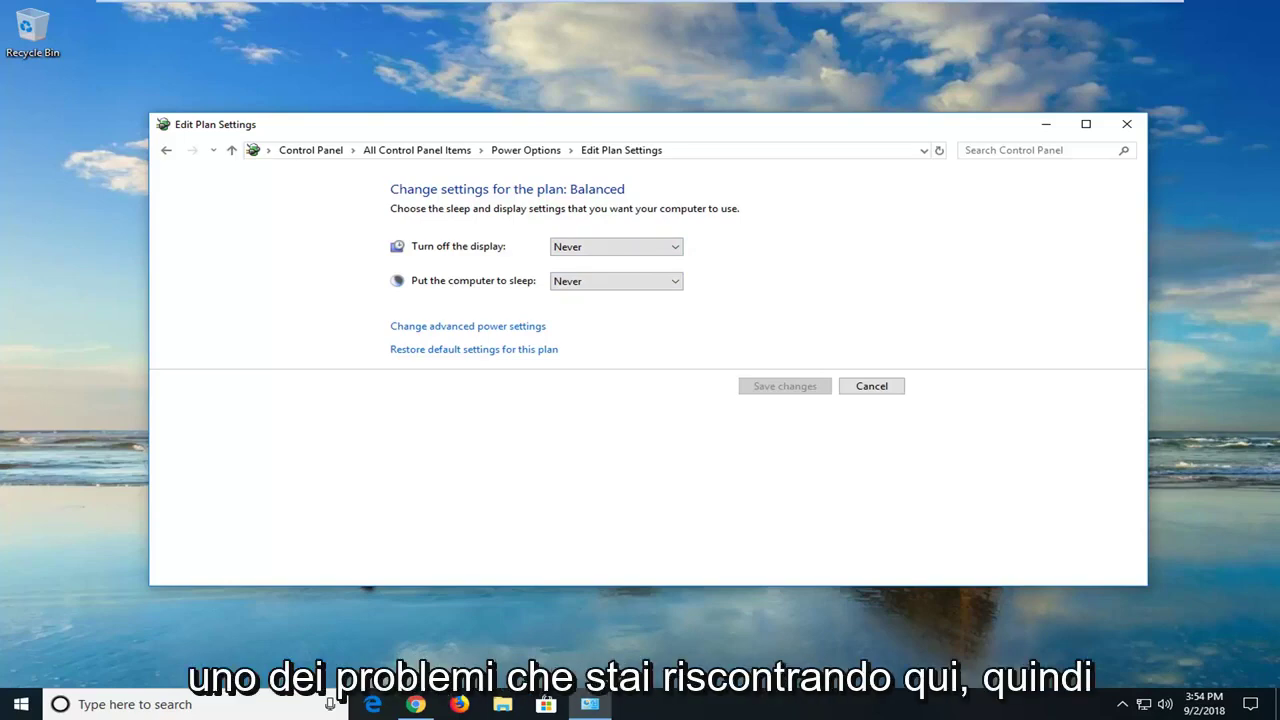
# Step: Close Edit Plan Settings and open the System page by searching Start for 'system'
pyautogui.click(1118, 128)
pyautogui.click(8, 705)
pyautogui.write('system')
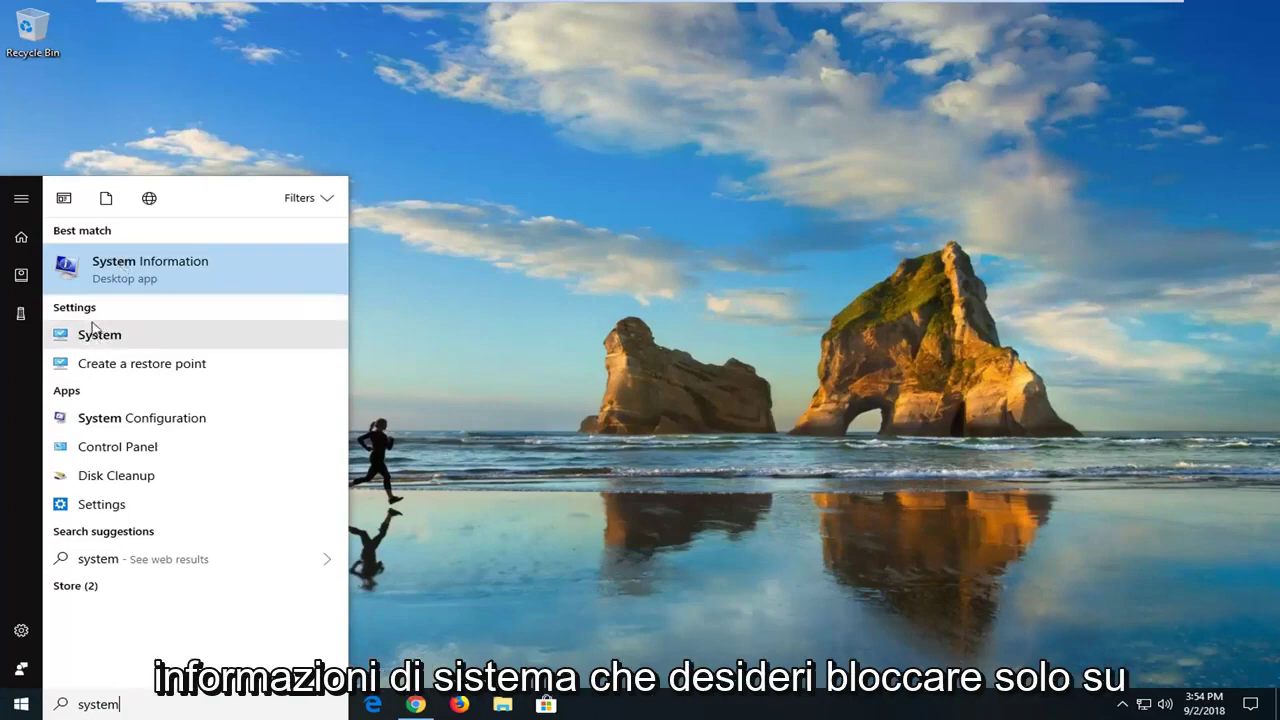
pyautogui.click(97, 340)
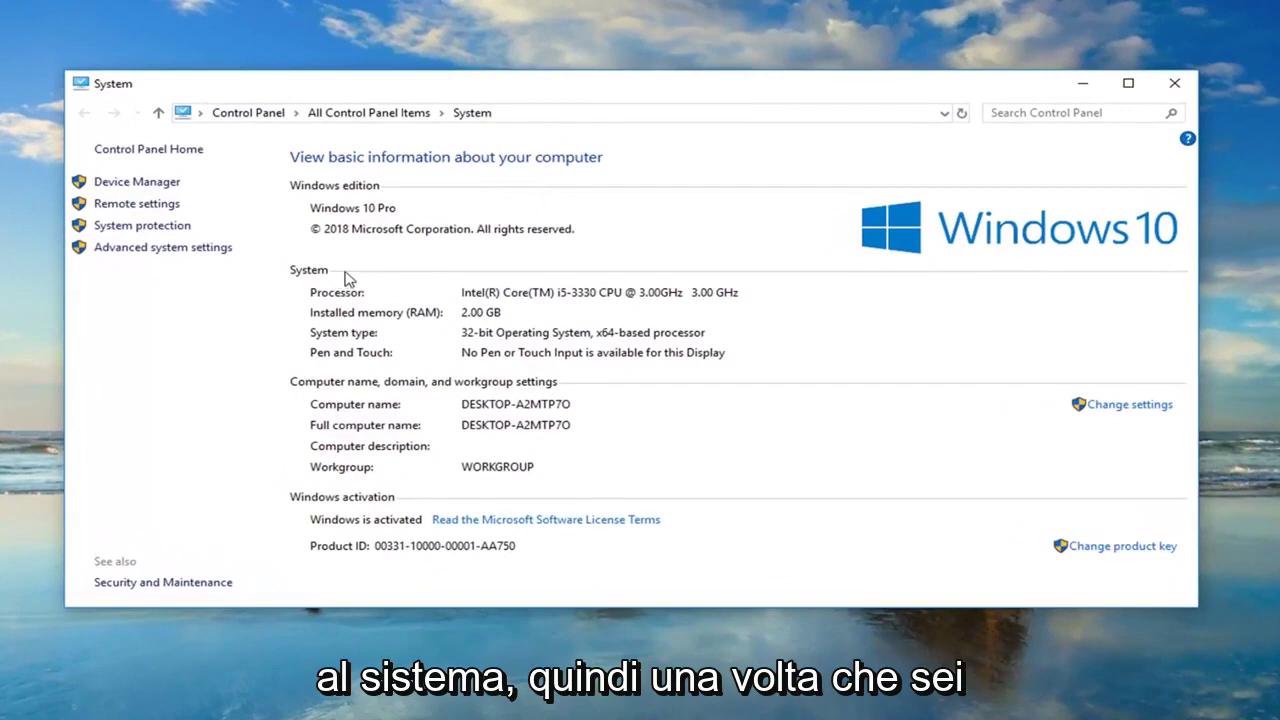
# Step: Uncheck Automatically restart under Startup and Recovery in System Properties and confirm with OK
pyautogui.click(185, 258)
pyautogui.moveTo(210, 60); pyautogui.dragTo(585, 118)
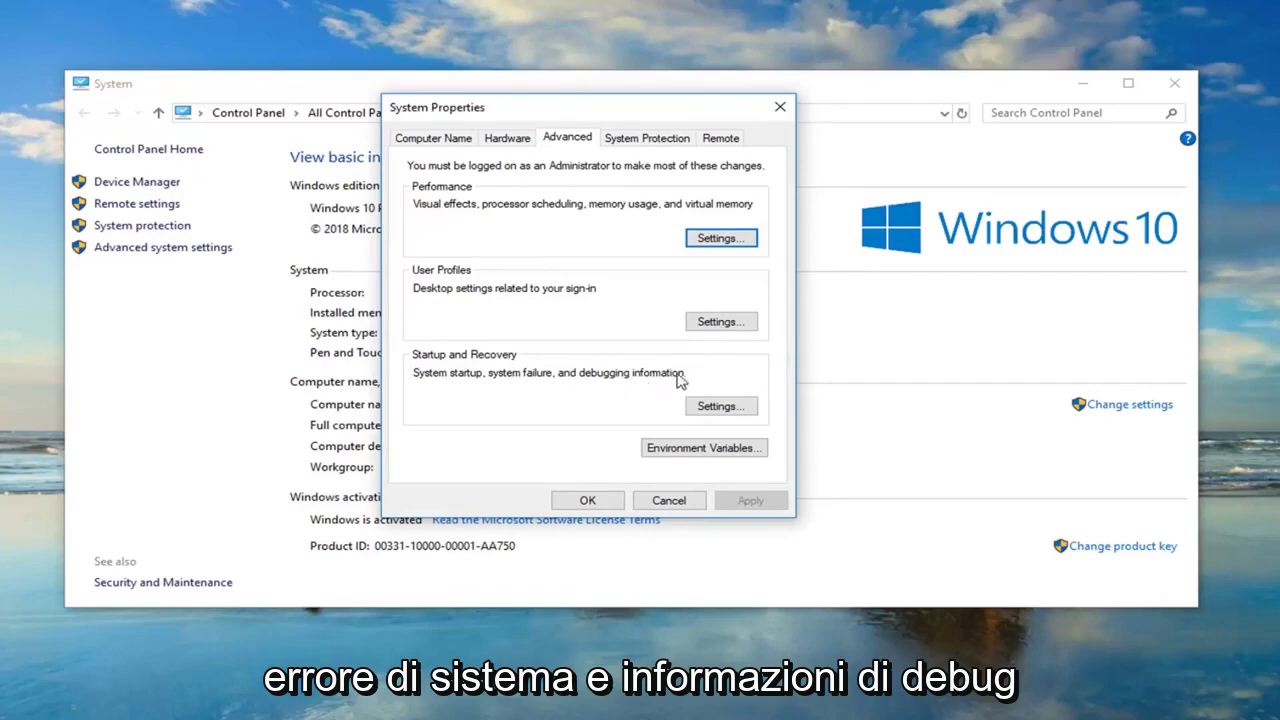
pyautogui.click(717, 406)
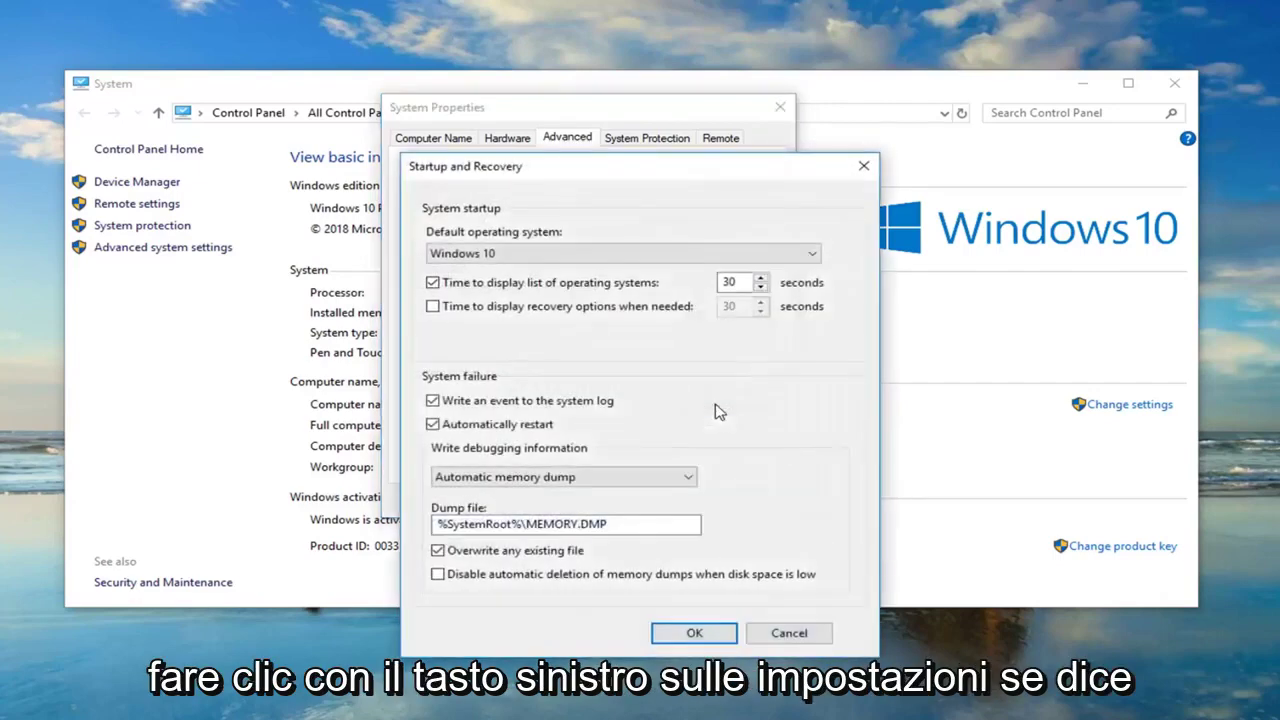
pyautogui.click(436, 425)
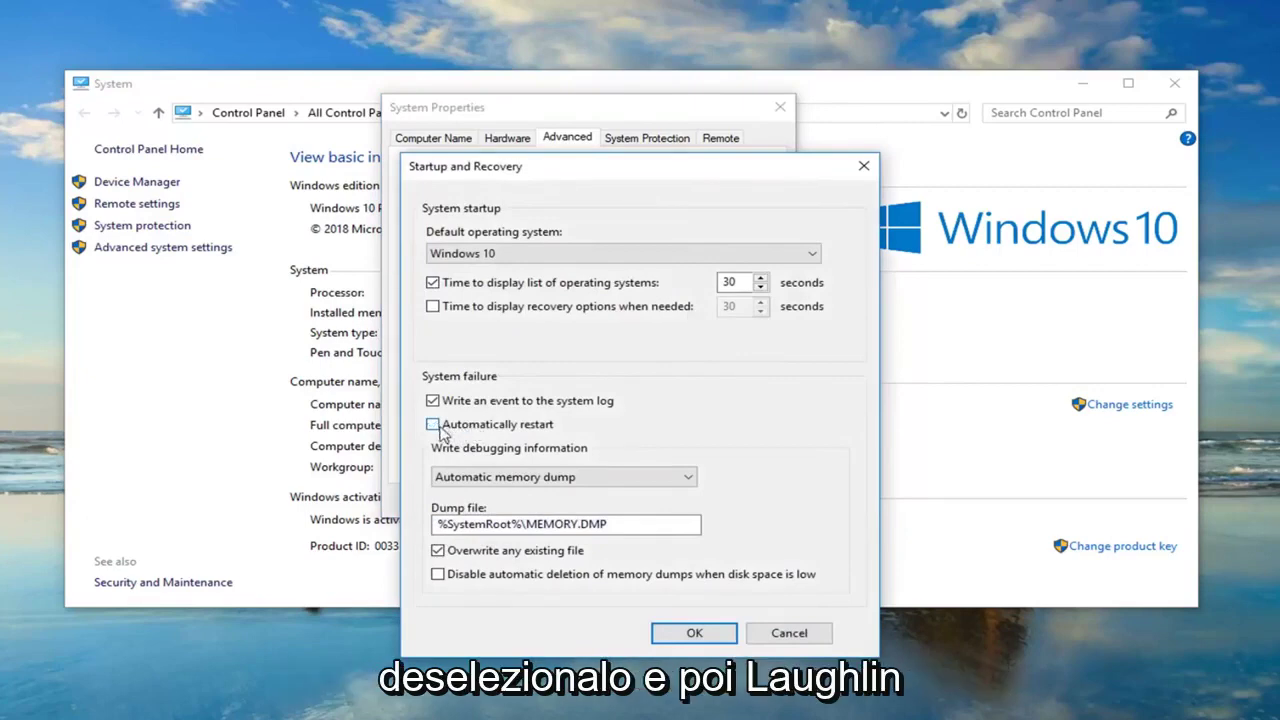
pyautogui.click(690, 634)
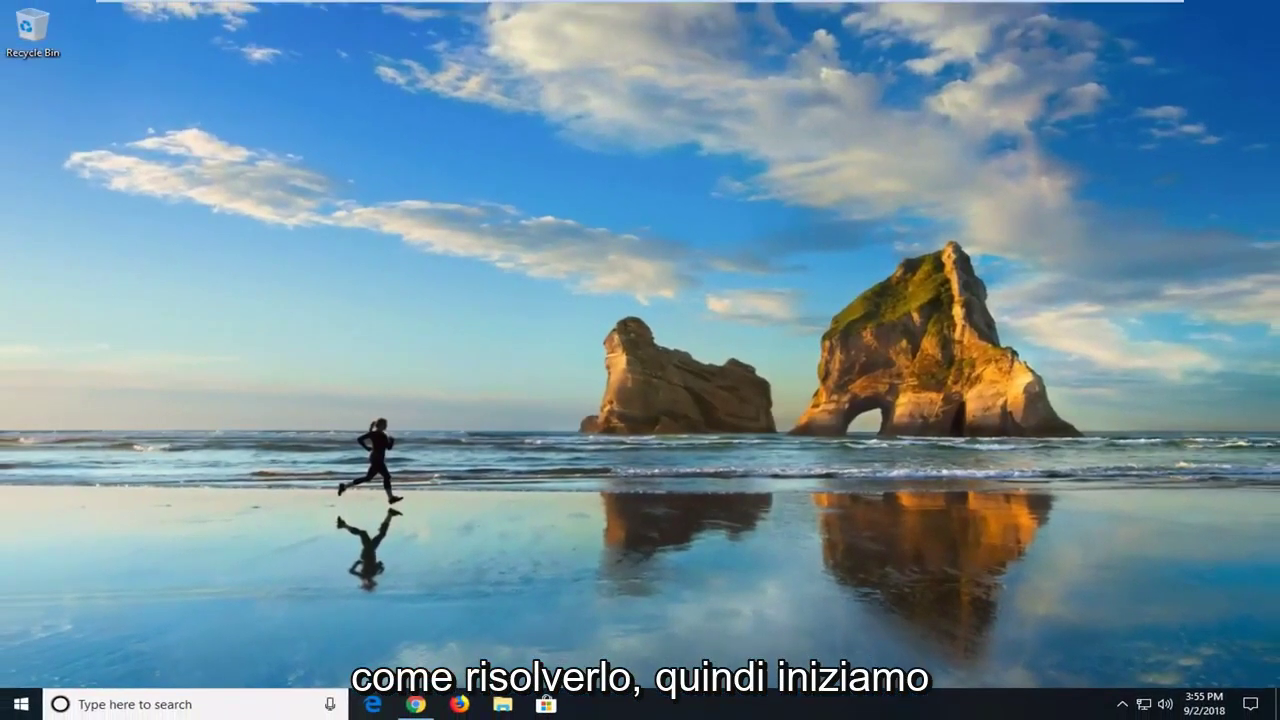
# Step: Open Device Manager from Start, expand Mice and other pointing devices, and select the first VMware Pointing Device
pyautogui.click(12, 702)
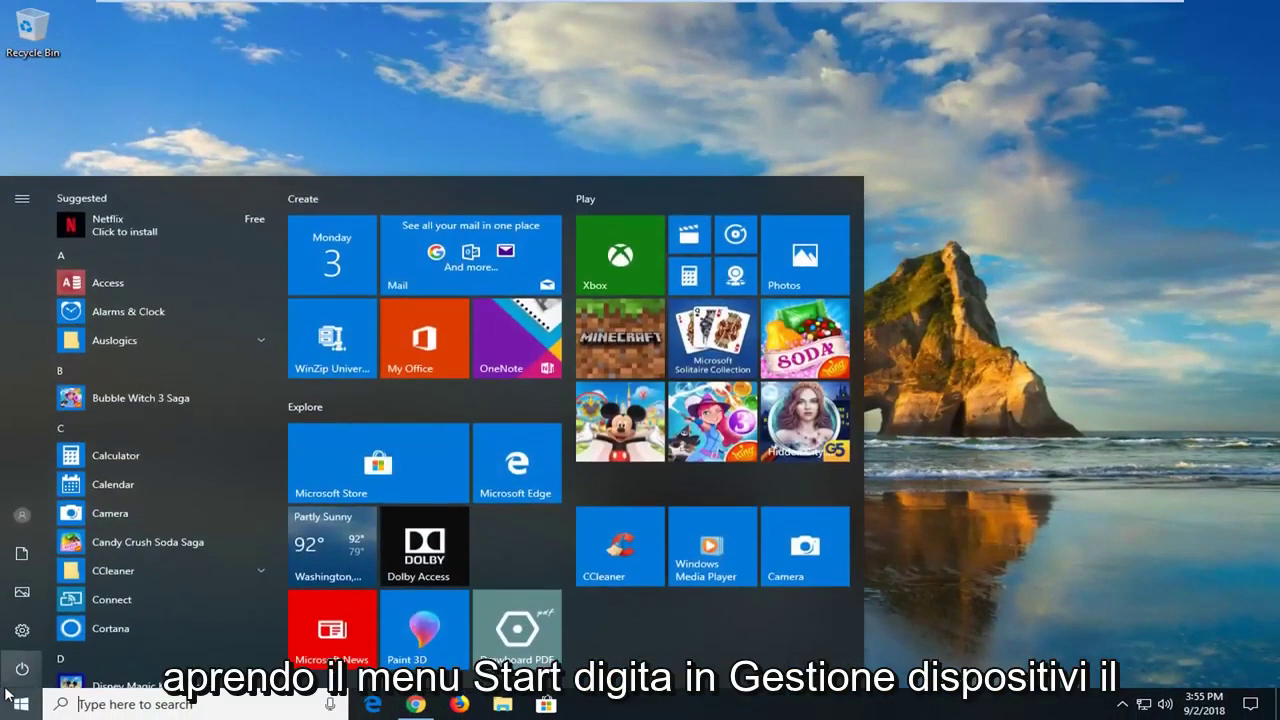
pyautogui.write('device manager')
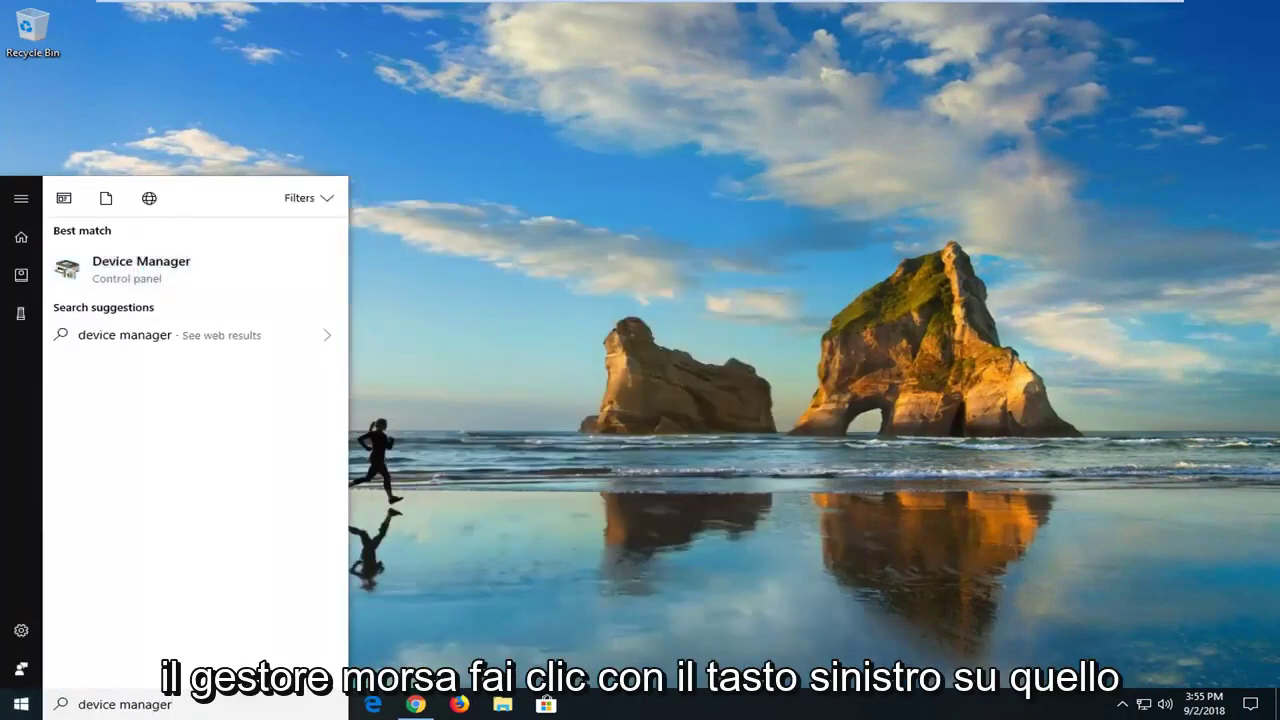
pyautogui.click(417, 179)
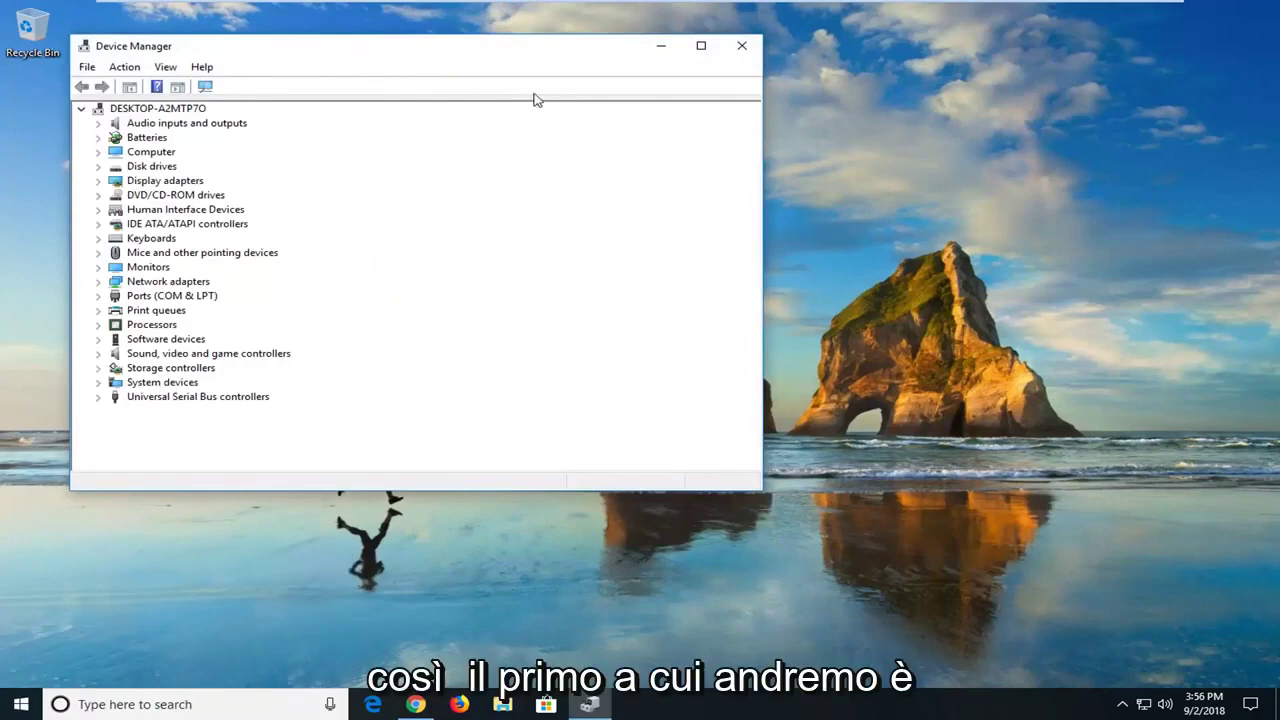
pyautogui.moveTo(452, 57); pyautogui.dragTo(697, 108)
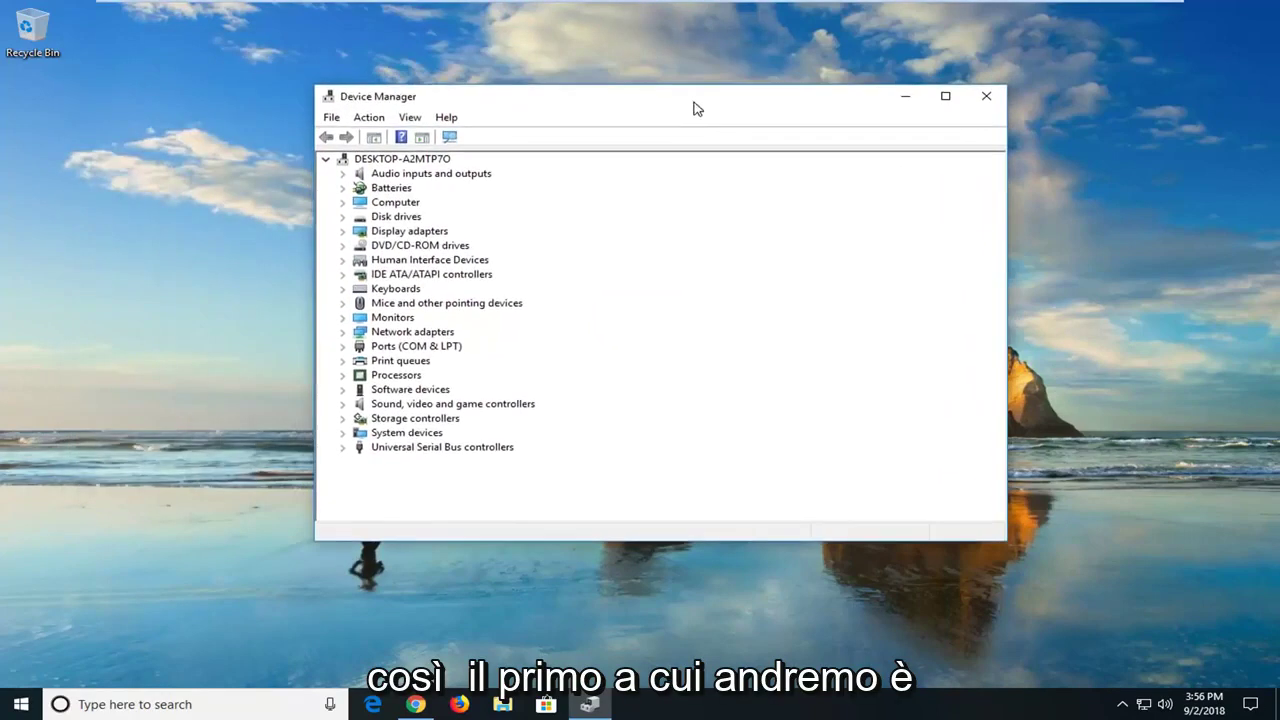
pyautogui.click(454, 303)
pyautogui.click(343, 303)
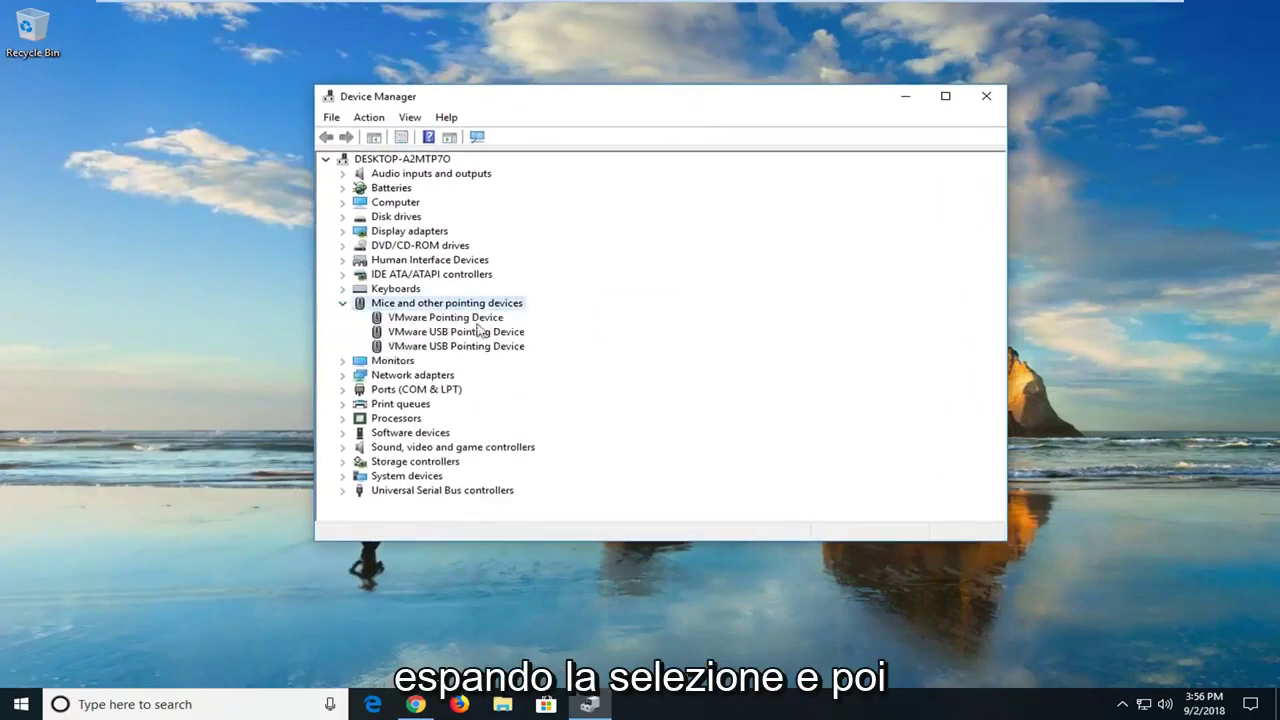
pyautogui.click(415, 318)
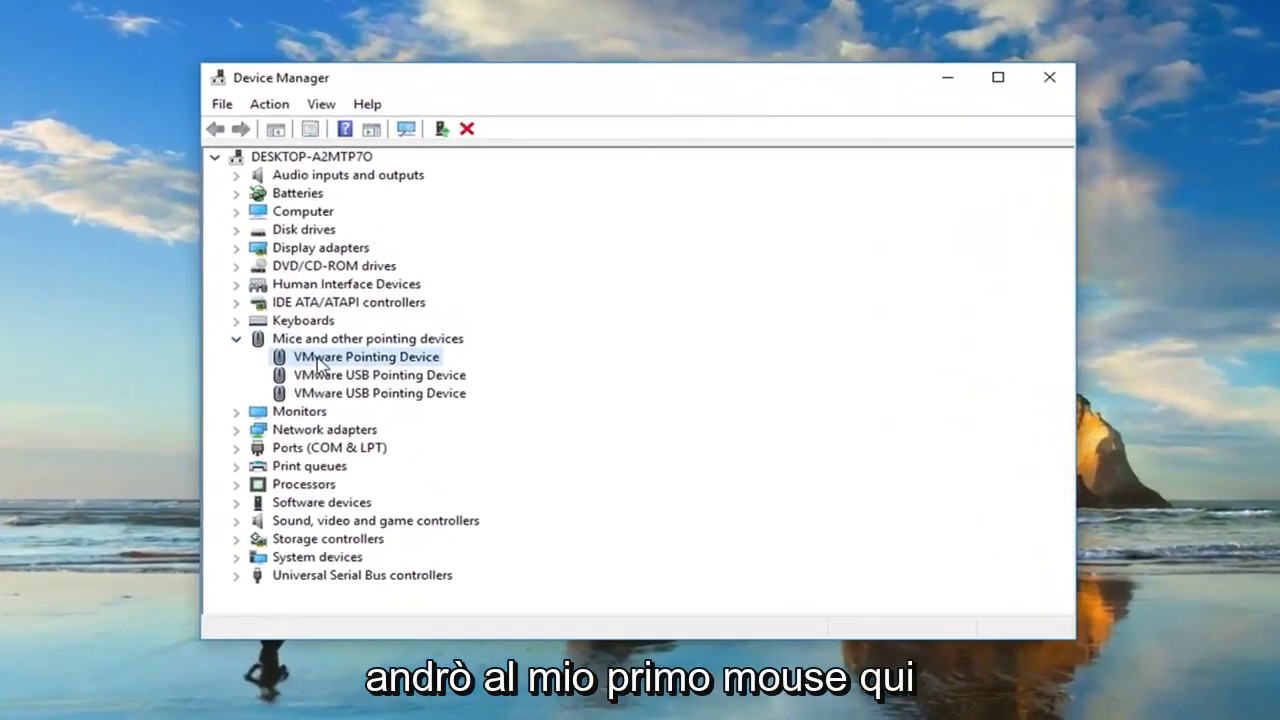
pyautogui.rightClick(320, 364)
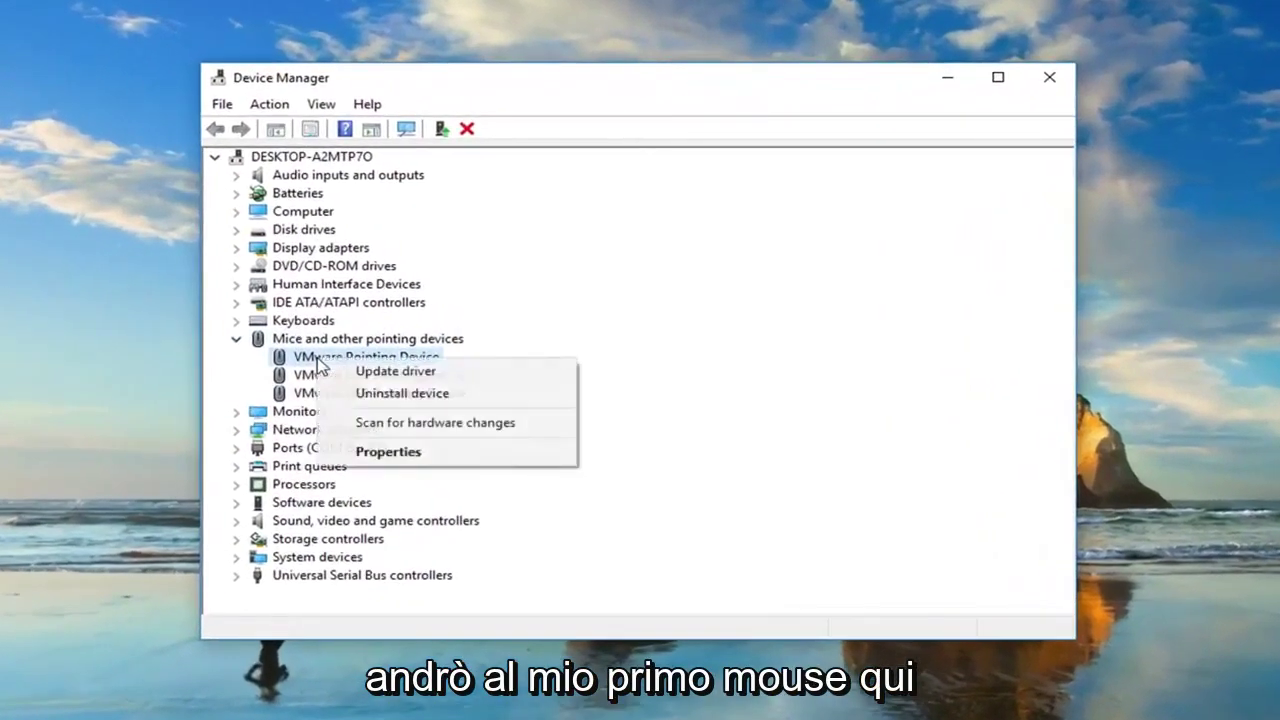
pyautogui.click(383, 452)
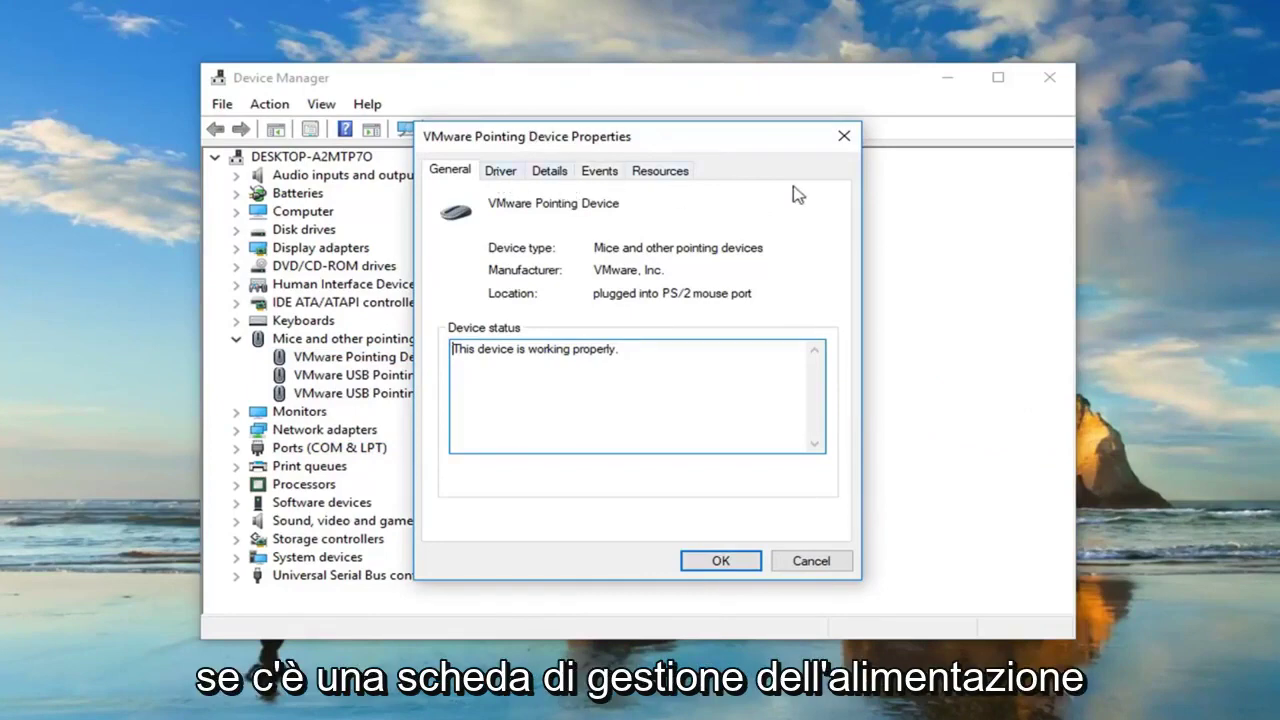
pyautogui.click(662, 172)
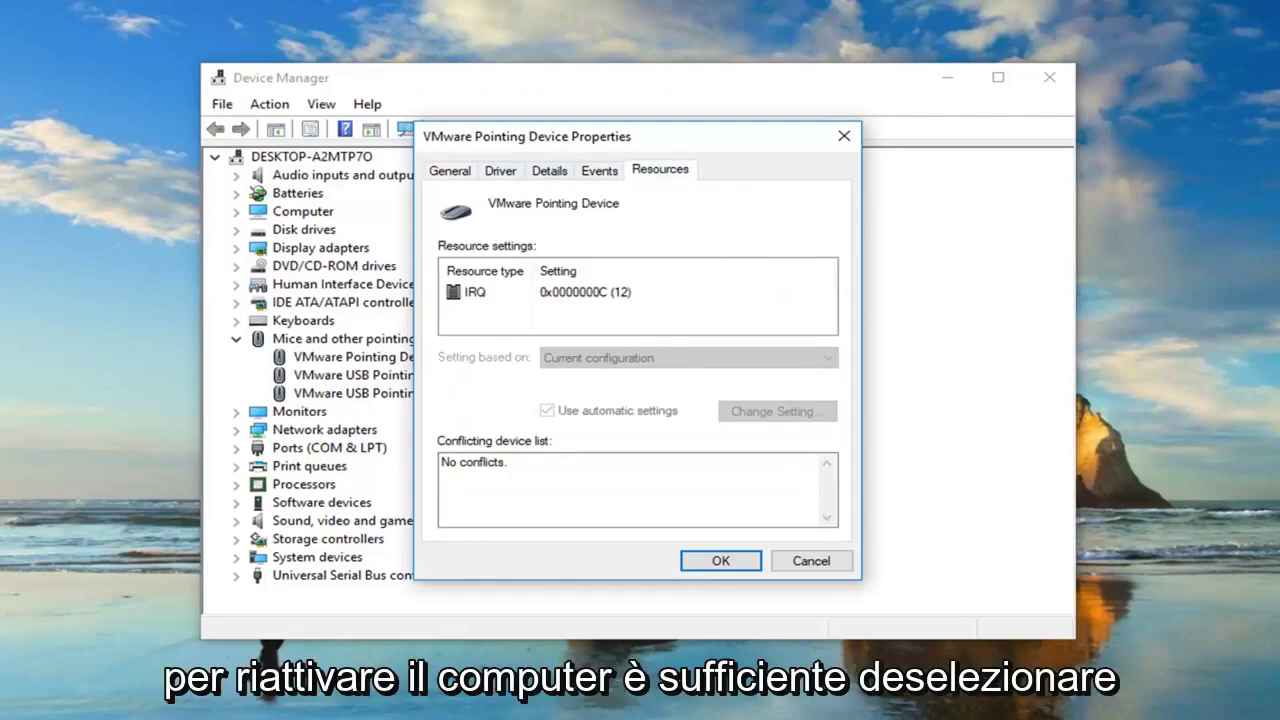
# Step: Close the pointing device's properties, expand Keyboards and view the Standard PS/2 Keyboard's properties
pyautogui.click(844, 136)
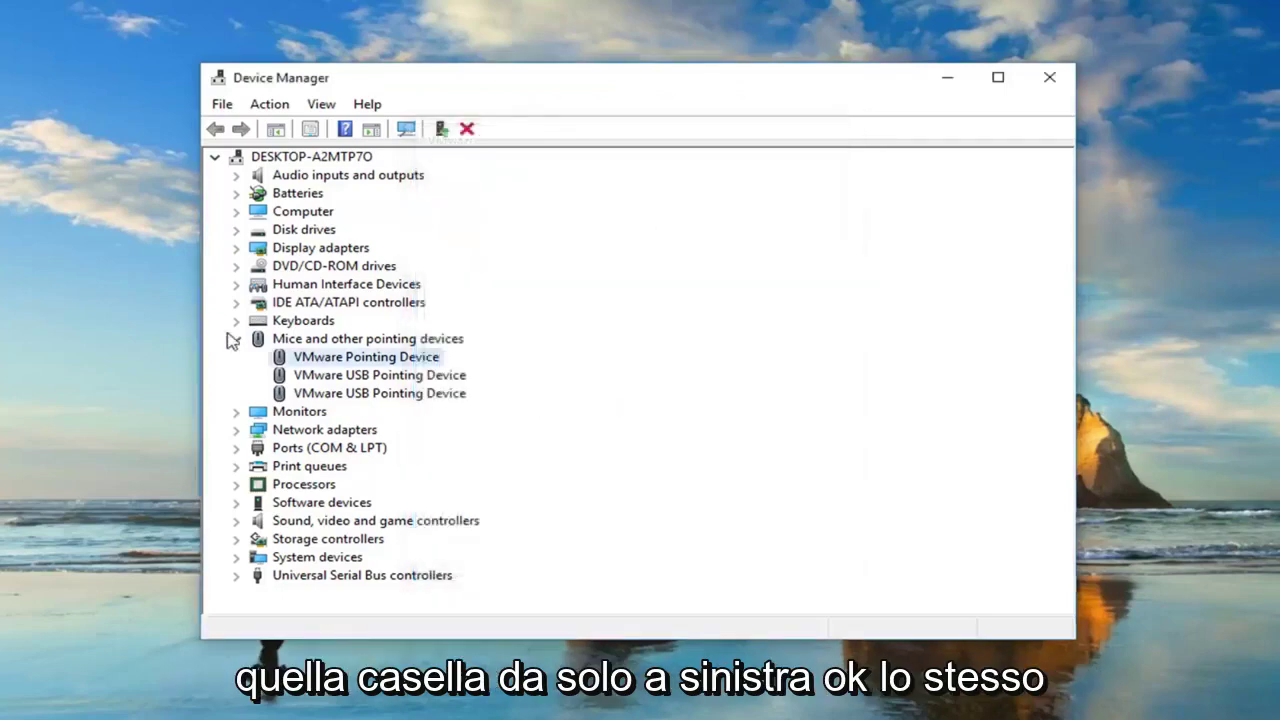
pyautogui.doubleClick(258, 322)
pyautogui.doubleClick(322, 340)
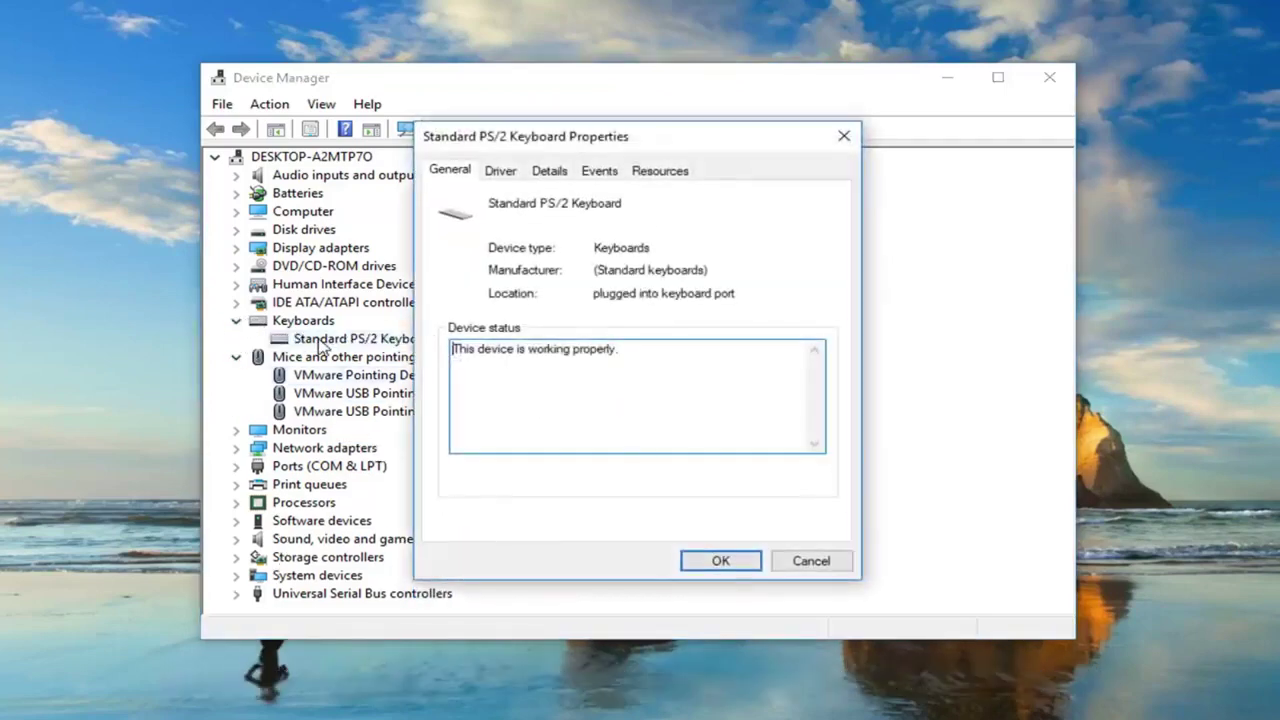